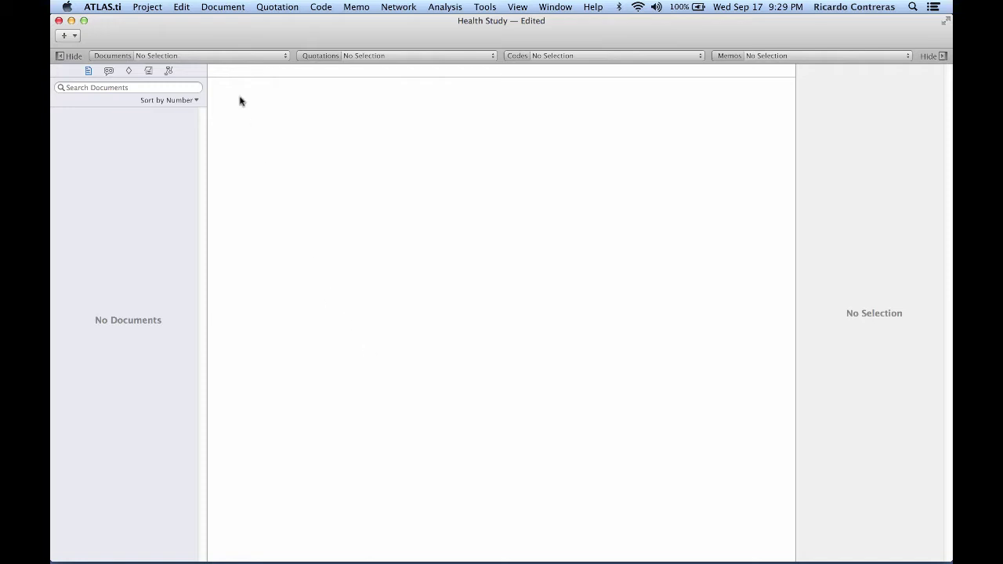
Open the Import Documents file chooser showing the ten files in the Documents folder
{"action": "left_click", "coordinate": [222, 8]}
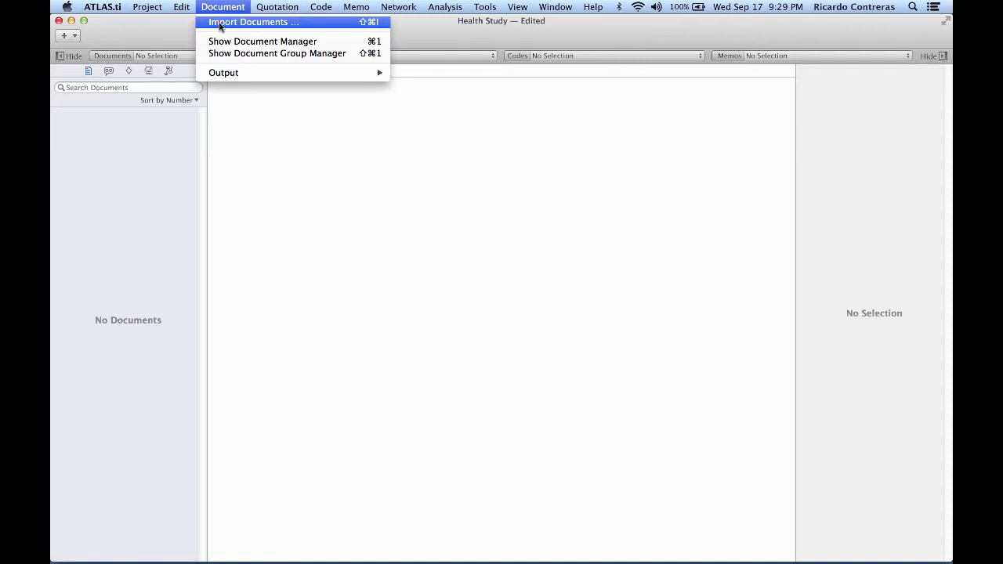
{"action": "left_click", "coordinate": [219, 24]}
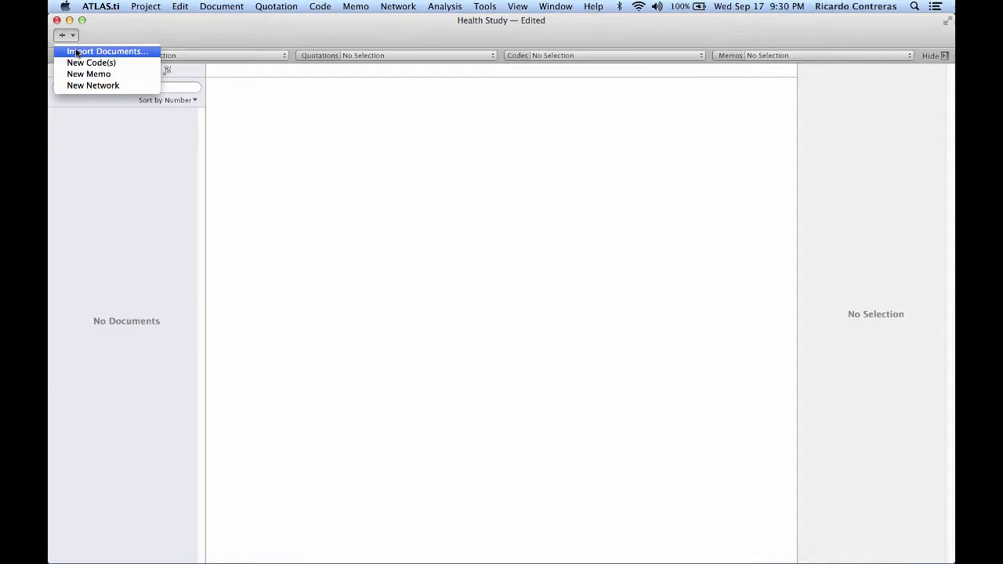
{"action": "left_click", "coordinate": [73, 51]}
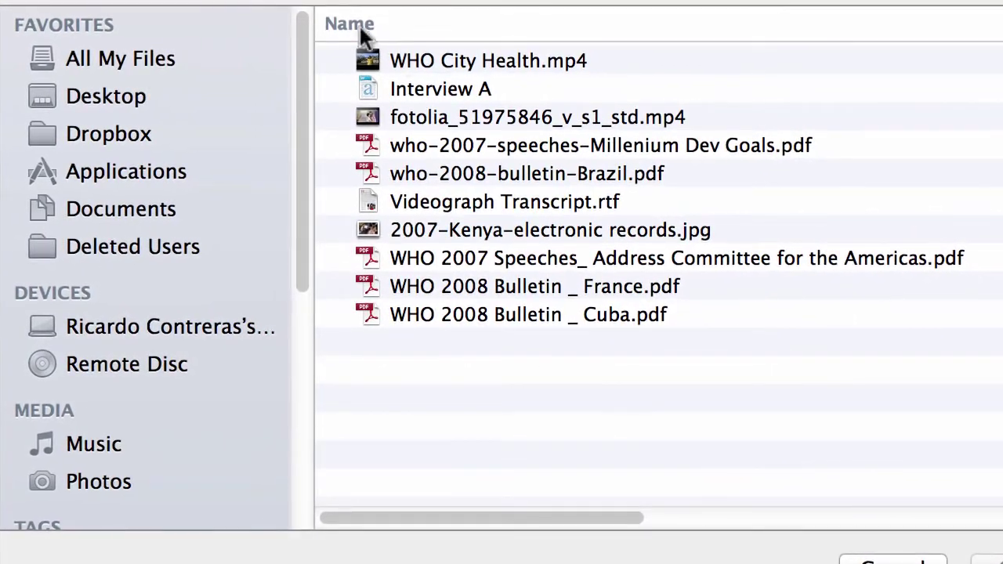
Select all ten files, from WHO City Health.mp4 through the Cuba bulletin PDF, and import them
{"action": "left_click", "coordinate": [418, 63]}
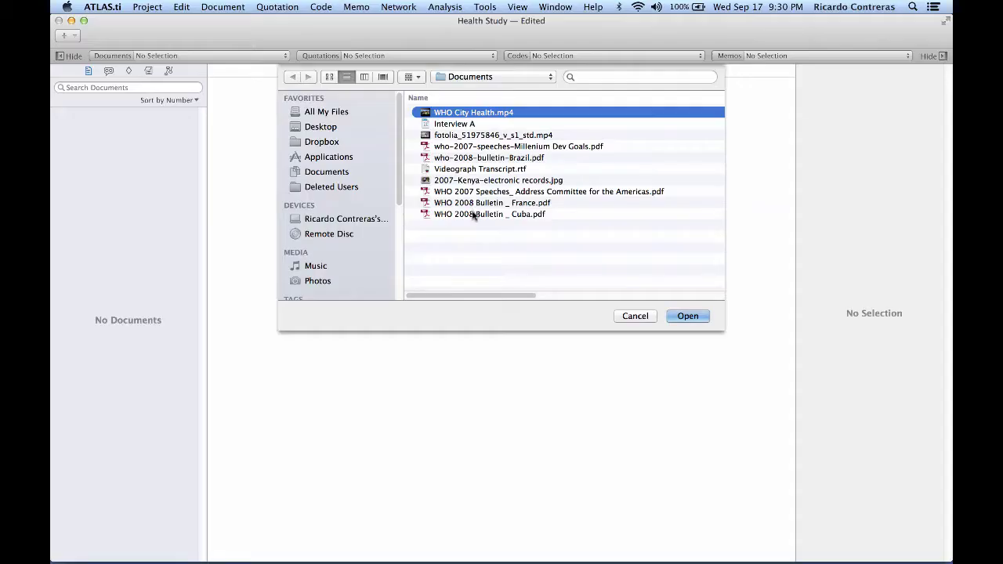
{"action": "left_click", "coordinate": [473, 215], "text": "shift"}
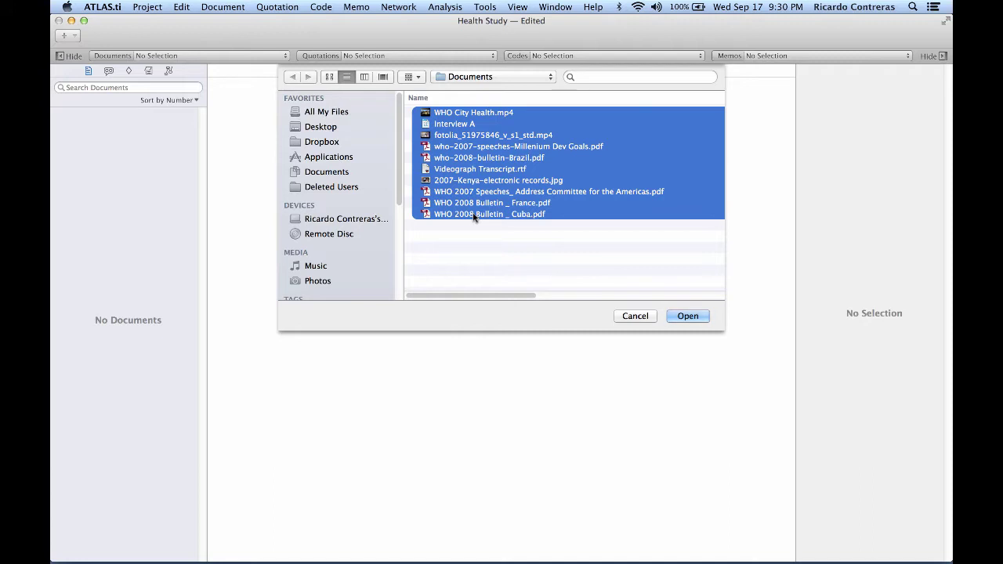
{"action": "left_click", "coordinate": [688, 315]}
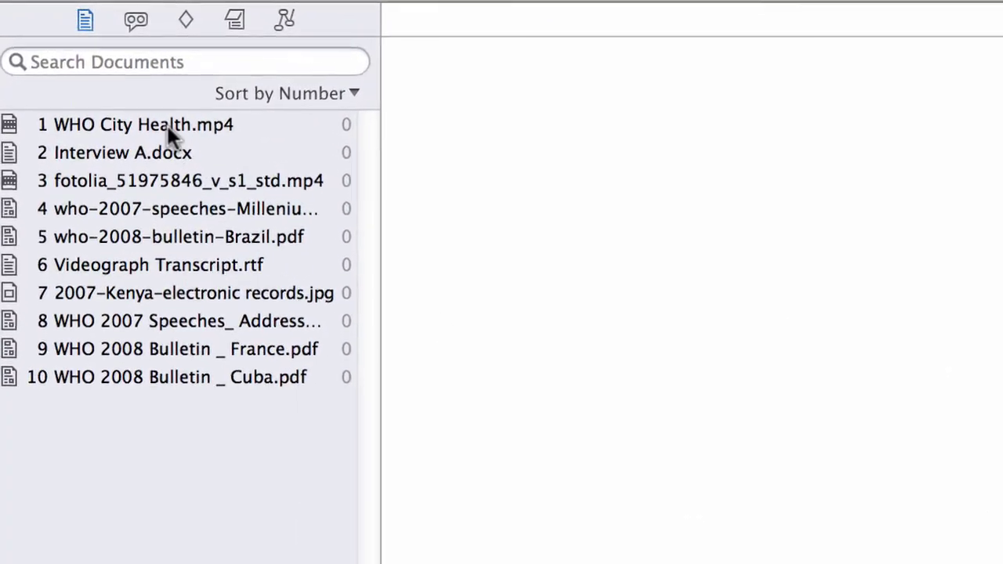
Open the WHO City Health video and play it for a few seconds
{"action": "left_click", "coordinate": [141, 119]}
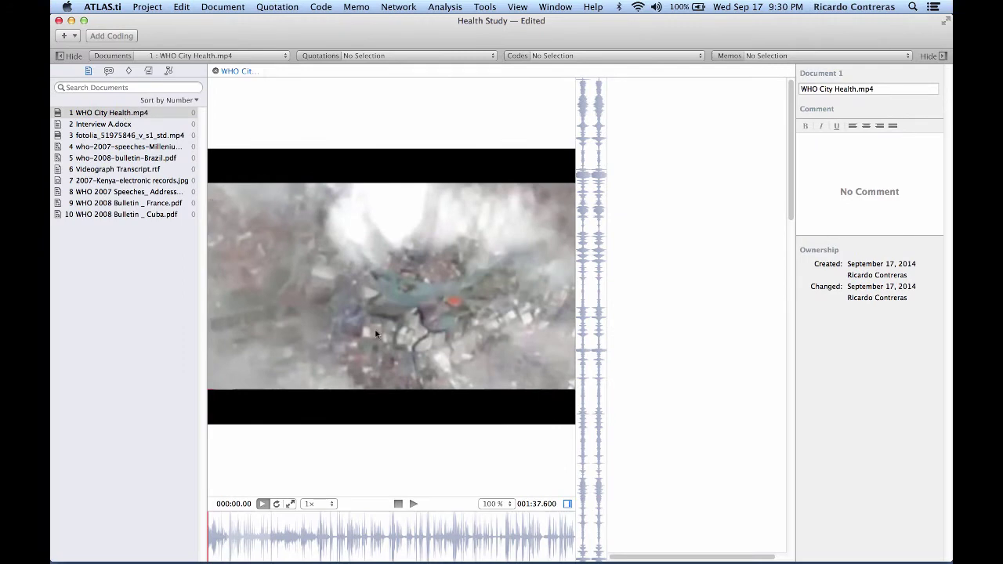
{"action": "left_click", "coordinate": [413, 505]}
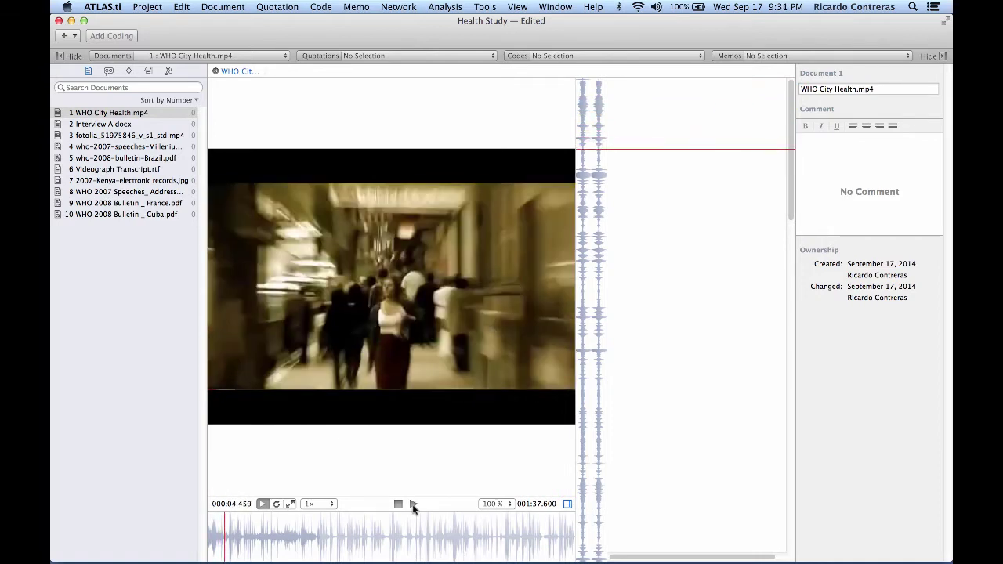
{"action": "left_click", "coordinate": [413, 505]}
View Interview A.docx, then play the second video clip to about six seconds
{"action": "left_click", "coordinate": [127, 127]}
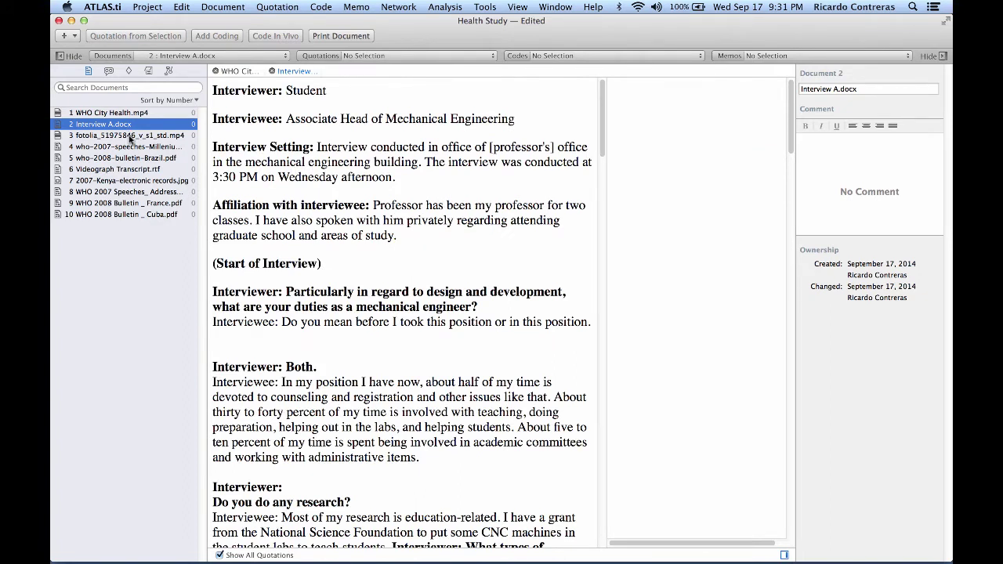
{"action": "left_click", "coordinate": [130, 136]}
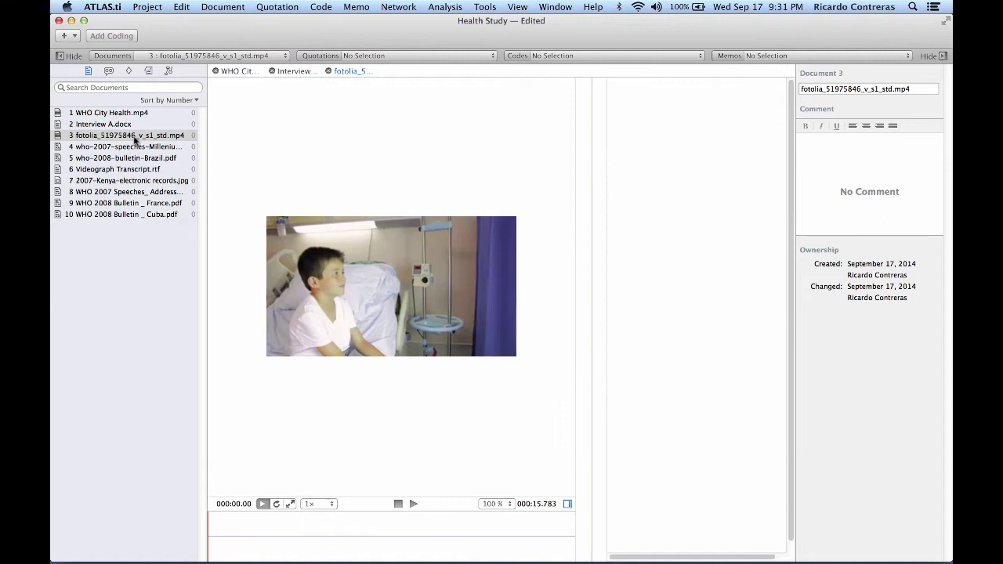
{"action": "left_click", "coordinate": [412, 505]}
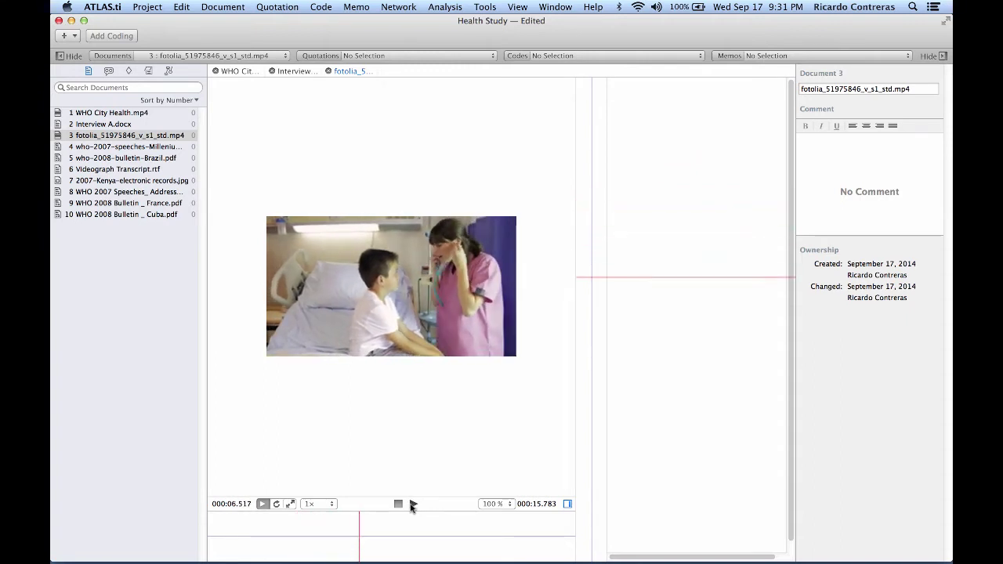
{"action": "left_click", "coordinate": [413, 506]}
Open documents 4–10 in turn, from the Millennium Development Goals speech to the Cuba bulletin PDF
{"action": "left_click", "coordinate": [153, 148]}
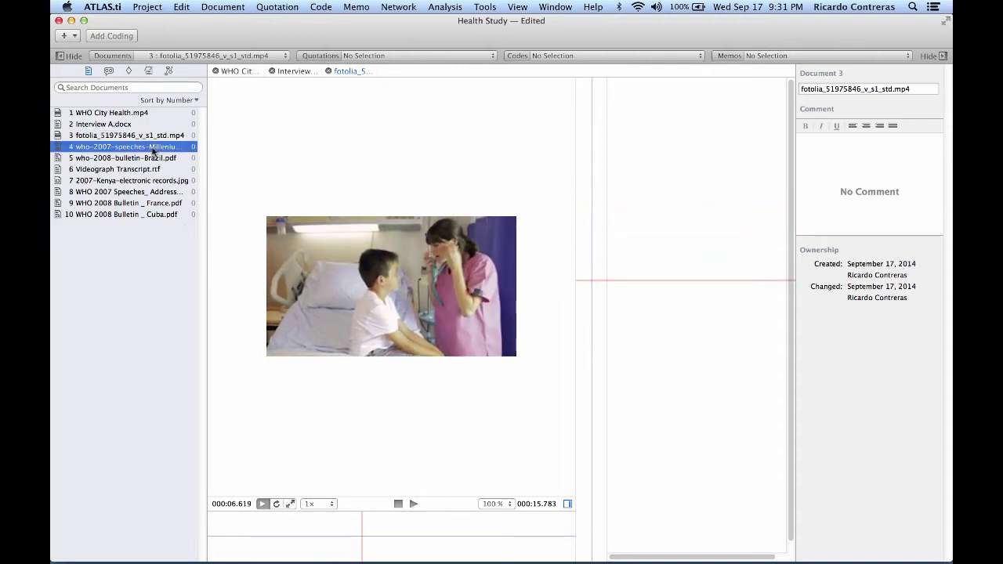
{"action": "left_click", "coordinate": [154, 160]}
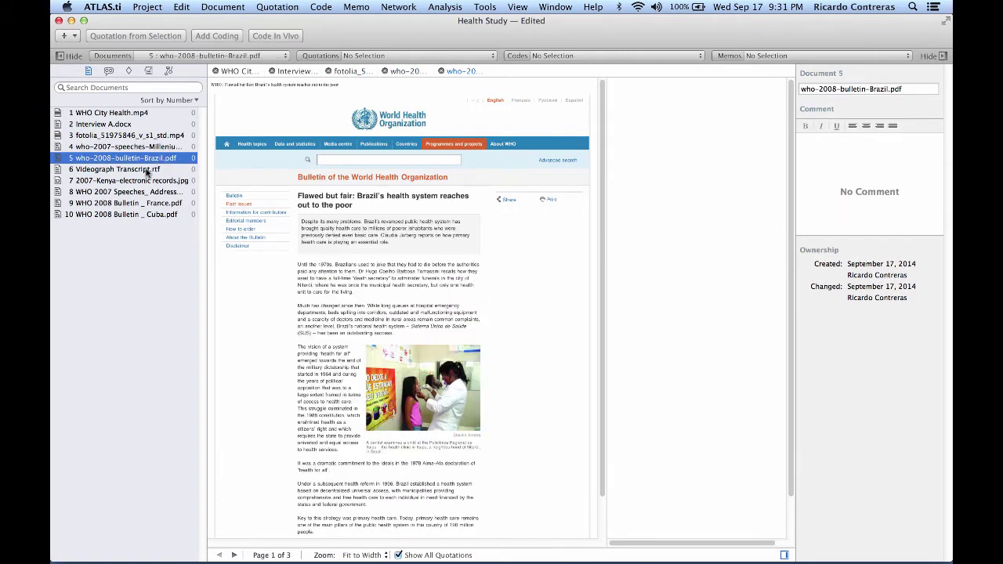
{"action": "left_click", "coordinate": [147, 171]}
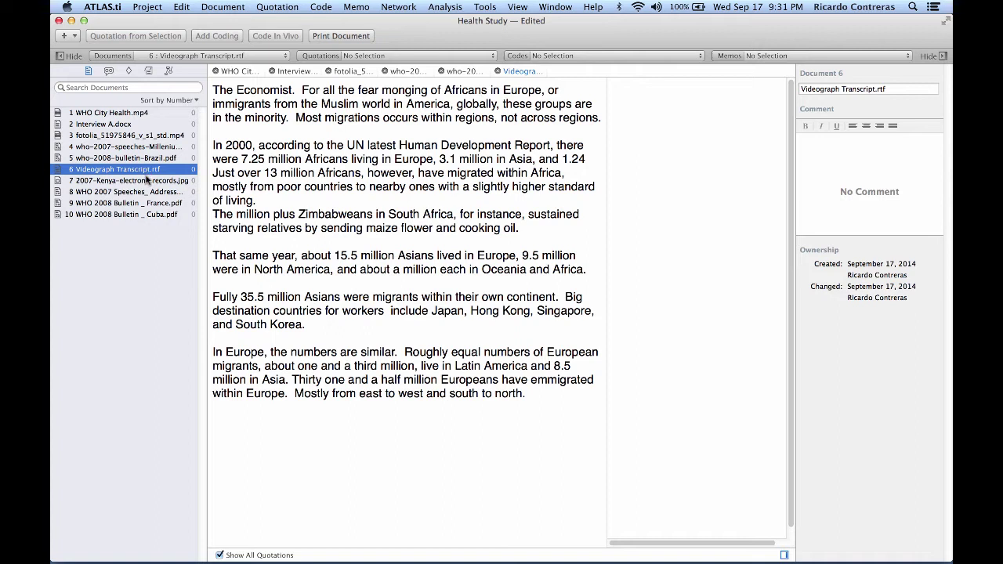
{"action": "left_click", "coordinate": [148, 182]}
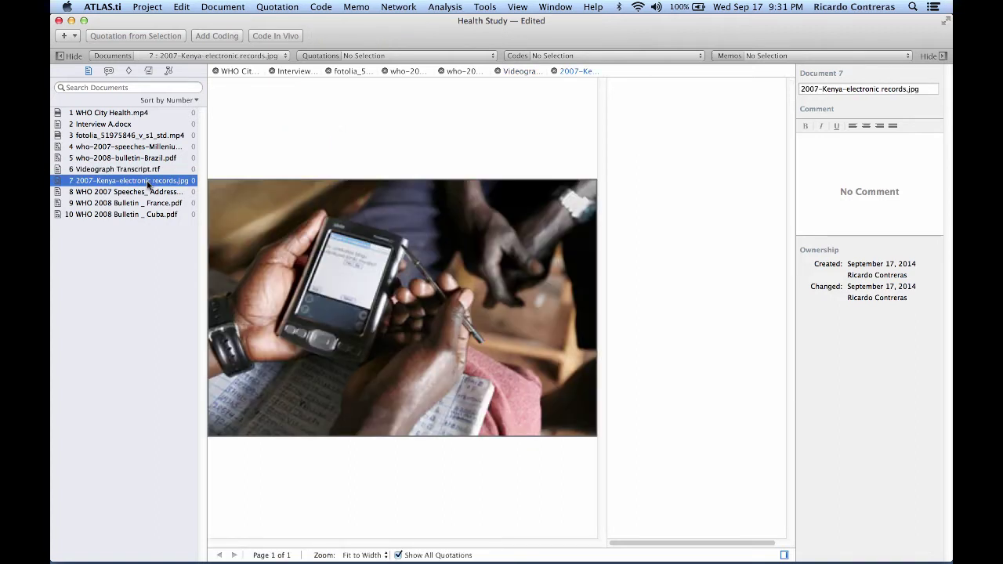
{"action": "left_click", "coordinate": [151, 193]}
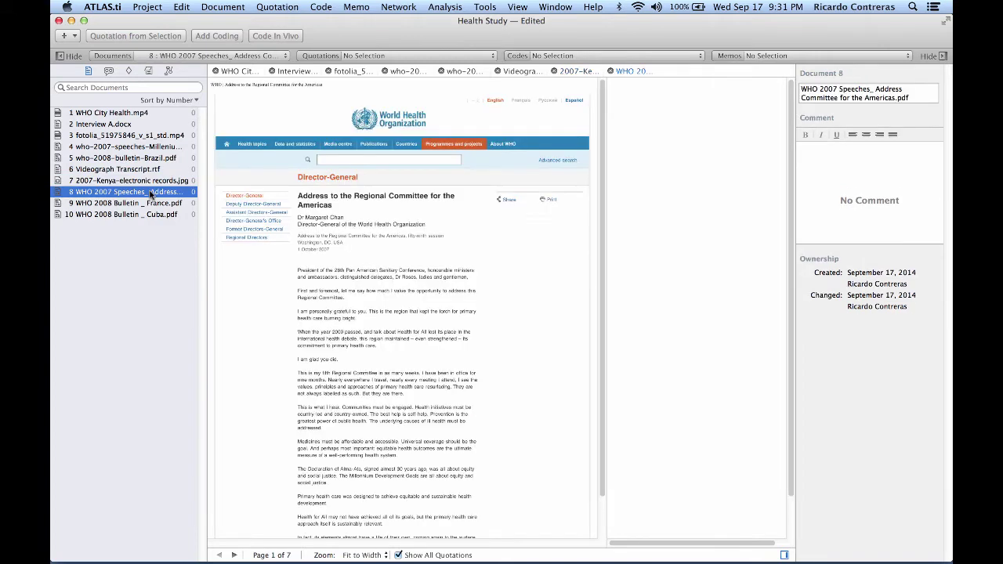
{"action": "left_click", "coordinate": [158, 204]}
{"action": "left_click", "coordinate": [159, 214]}
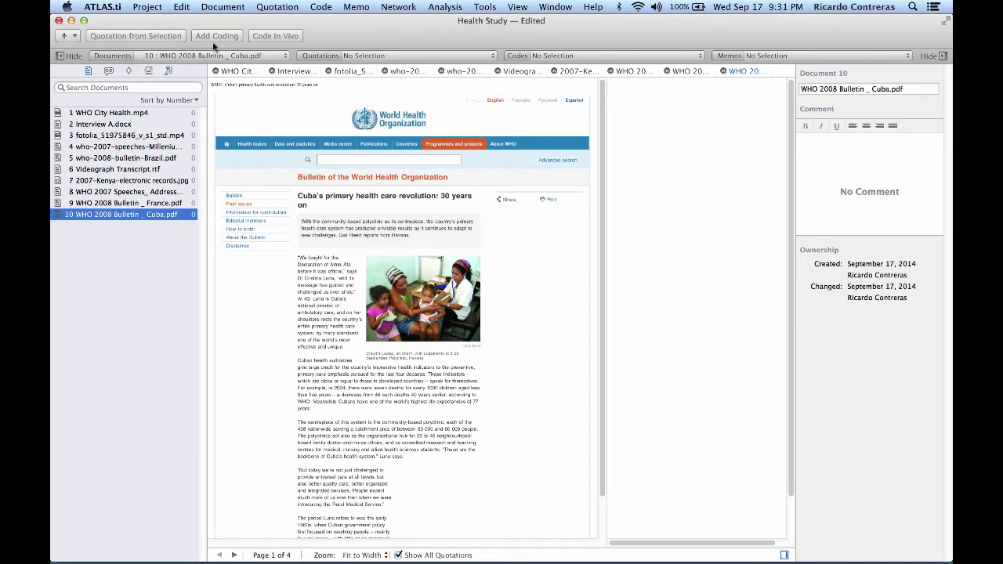
Switch the viewer to Interview A.docx using the toolbar Documents list
{"action": "left_click", "coordinate": [269, 58]}
{"action": "scroll", "coordinate": [270, 59], "scroll_direction": "up", "scroll_amount": 5}
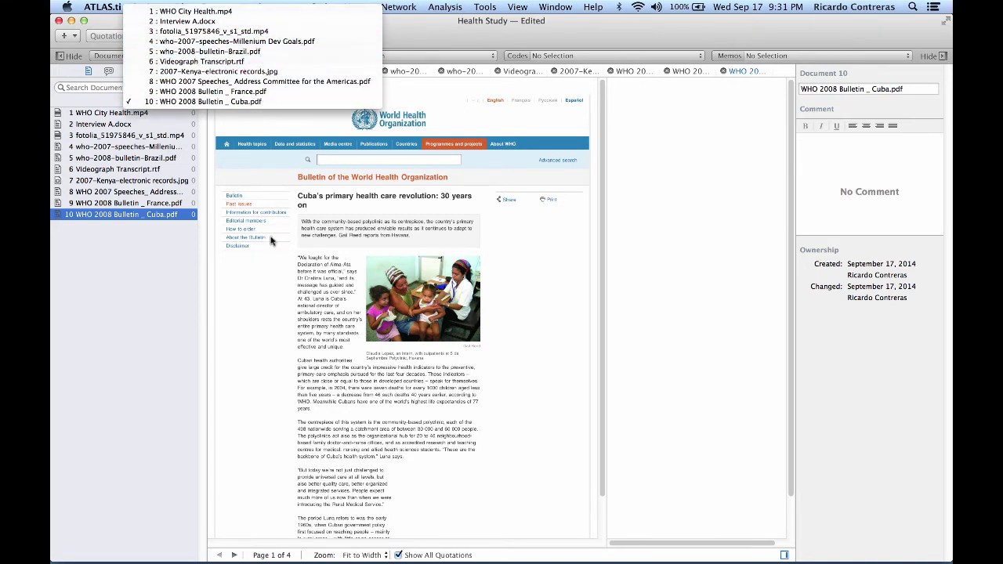
{"action": "left_click", "coordinate": [219, 21]}
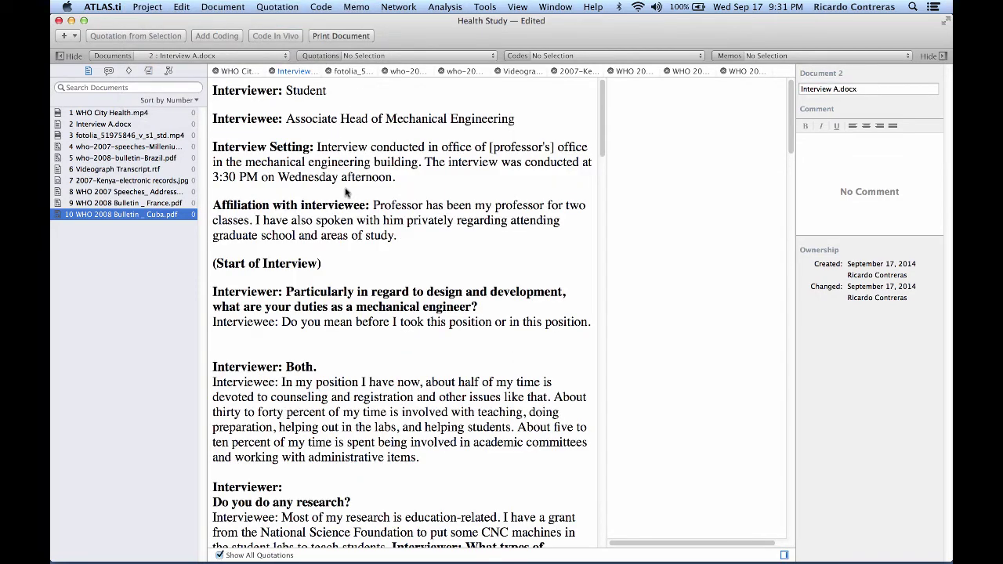
Switch to the Millennium Development Goals speech, then back to Interview A.docx, dismissing the list
{"action": "left_click", "coordinate": [284, 56]}
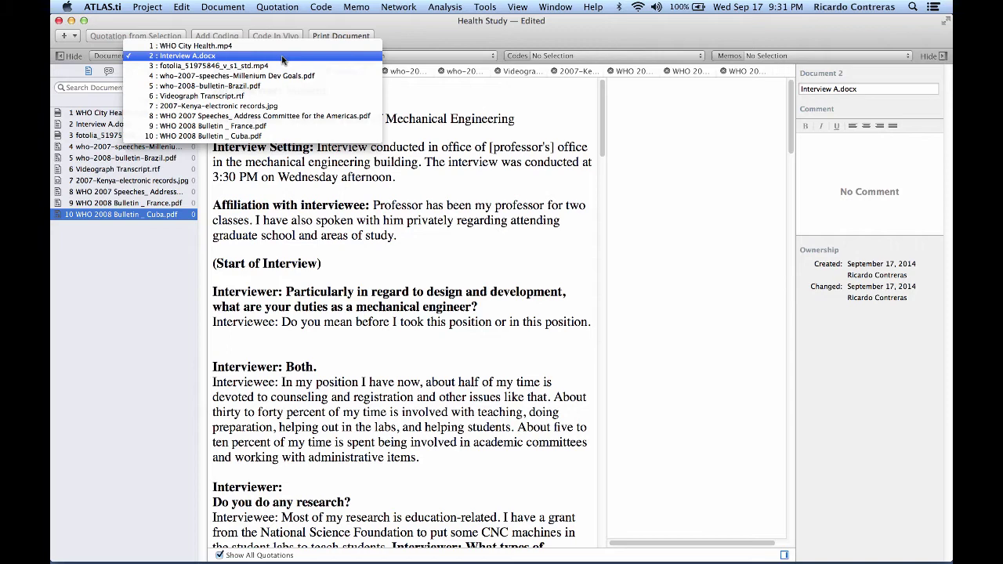
{"action": "left_click", "coordinate": [280, 76]}
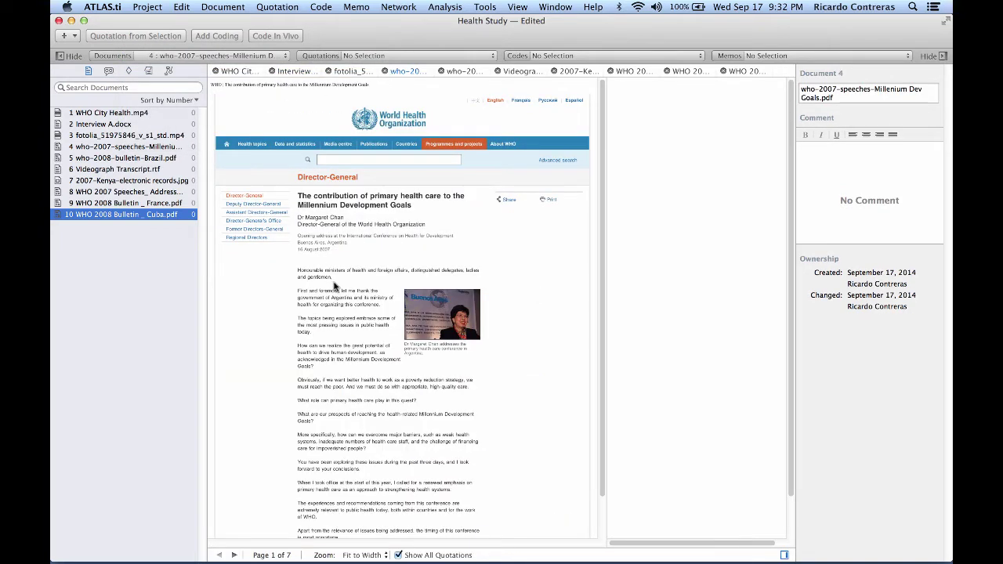
{"action": "left_click", "coordinate": [110, 125]}
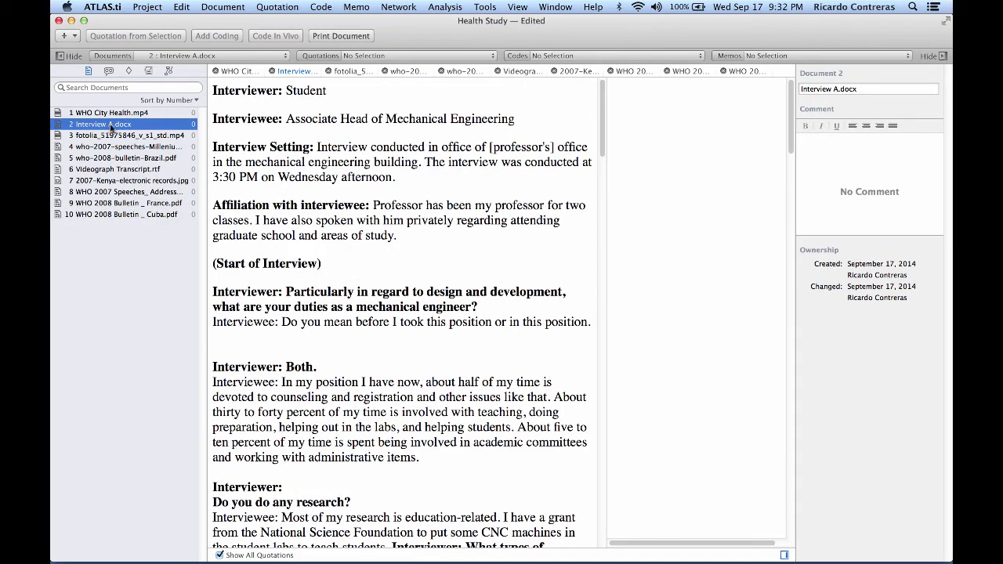
{"action": "left_click", "coordinate": [262, 56]}
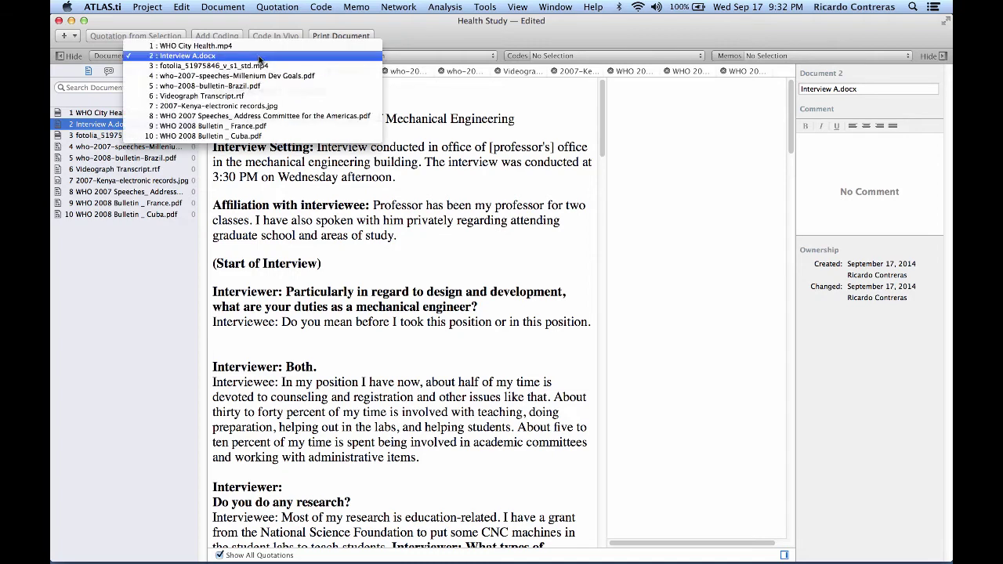
{"action": "key", "text": "Escape"}
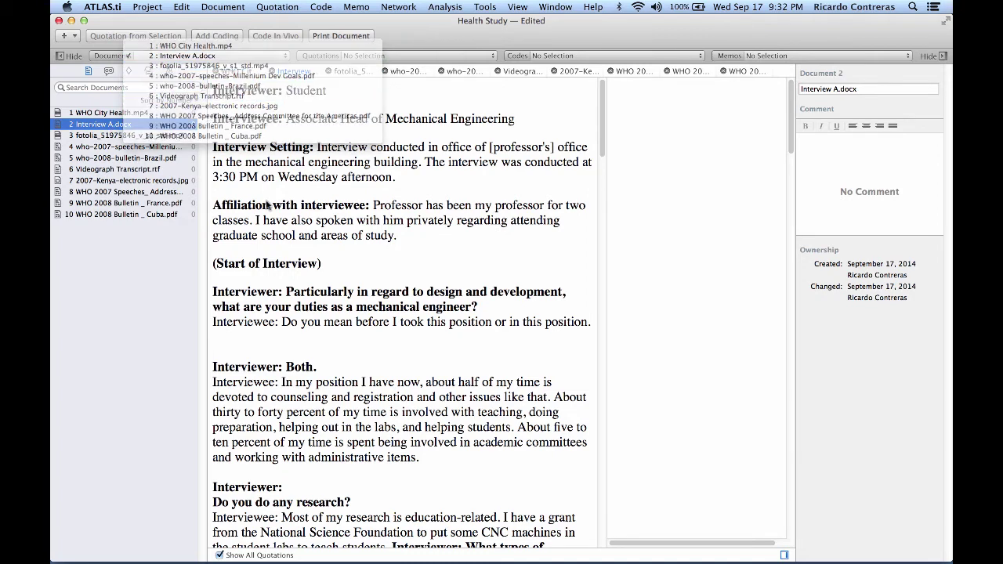
{"action": "left_click", "coordinate": [224, 10]}
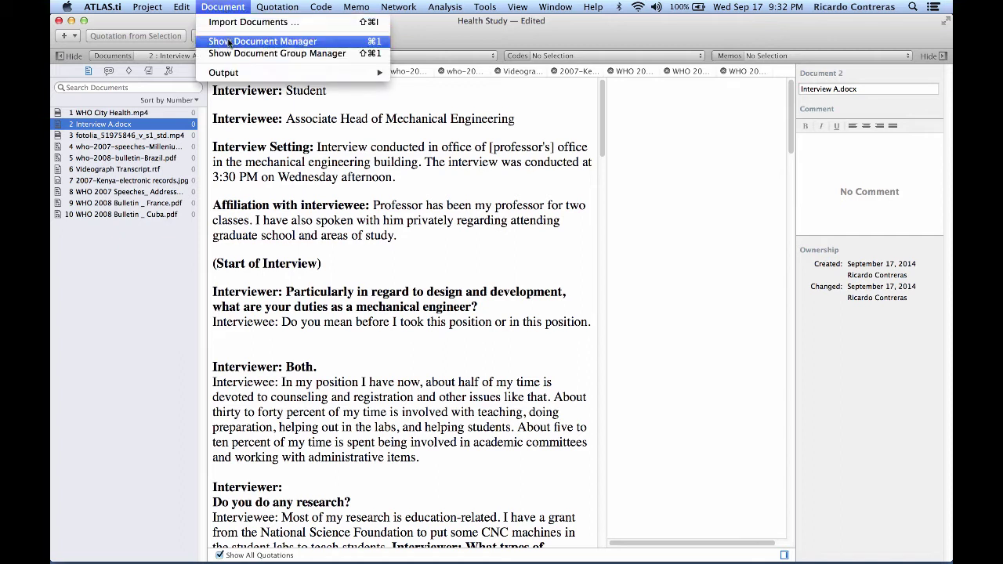
{"action": "left_click", "coordinate": [227, 41]}
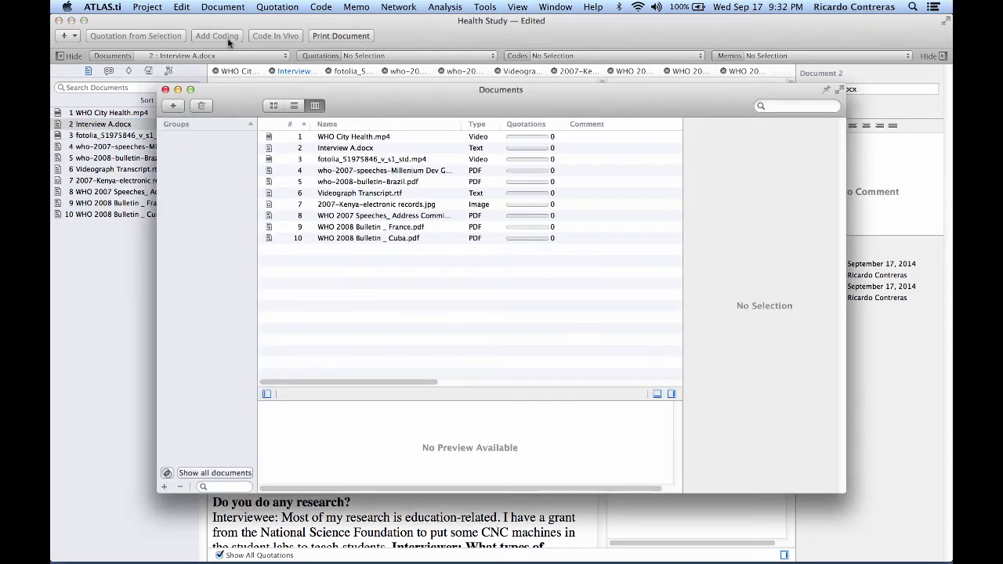
{"action": "left_click_drag", "start_coordinate": [246, 97], "coordinate": [358, 206]}
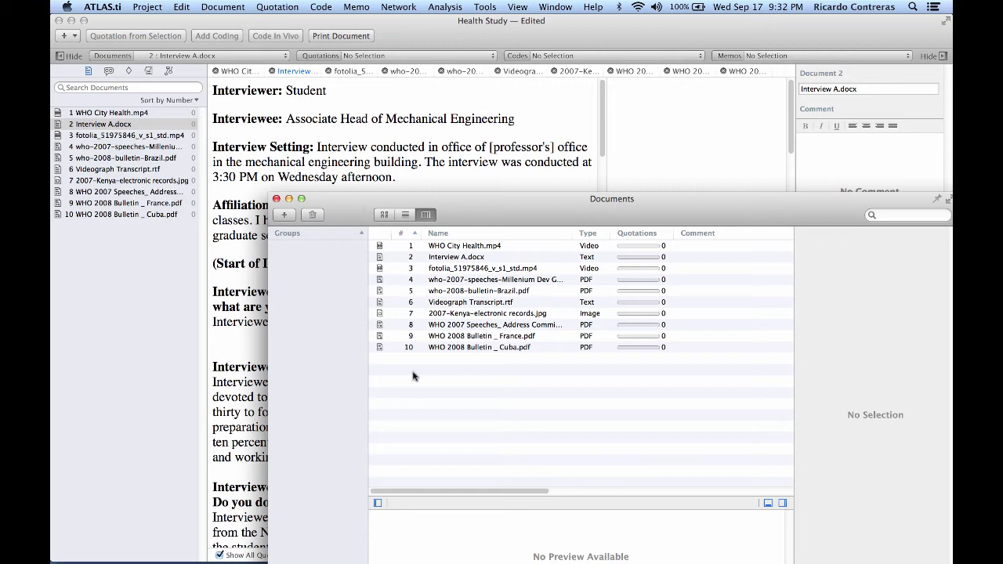
{"action": "left_click_drag", "start_coordinate": [471, 491], "coordinate": [728, 483]}
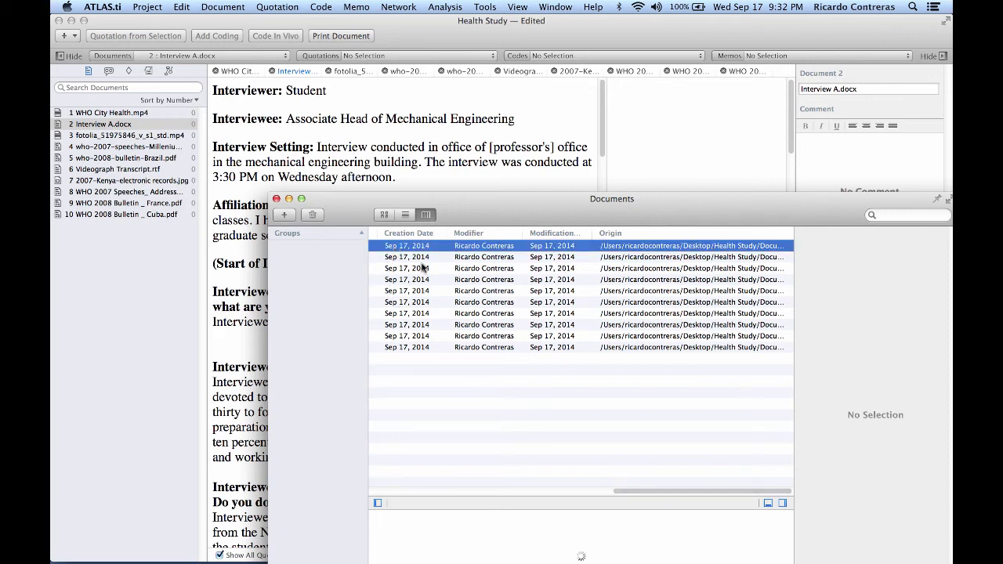
{"action": "left_click", "coordinate": [391, 247]}
{"action": "left_click_drag", "start_coordinate": [710, 490], "coordinate": [432, 488]}
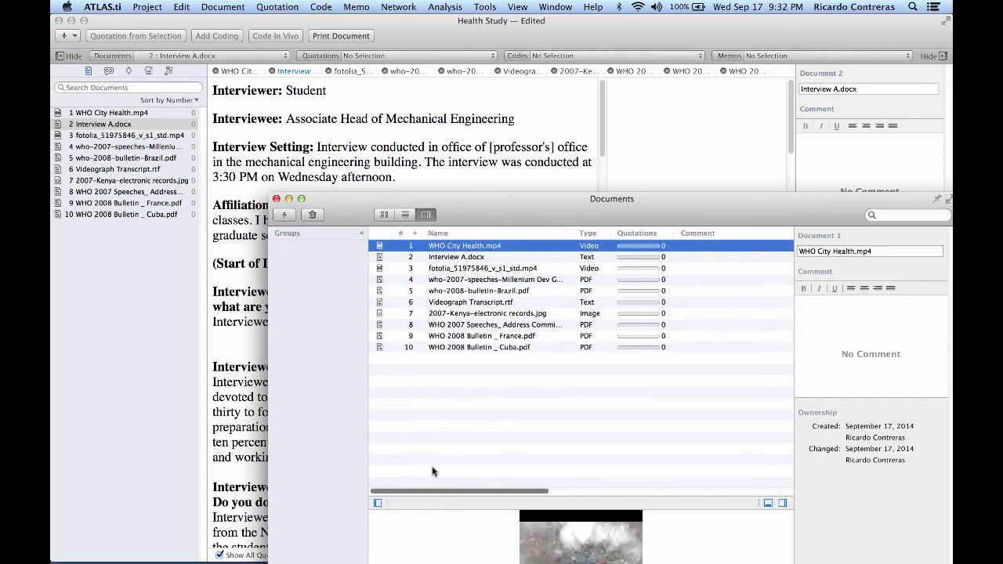